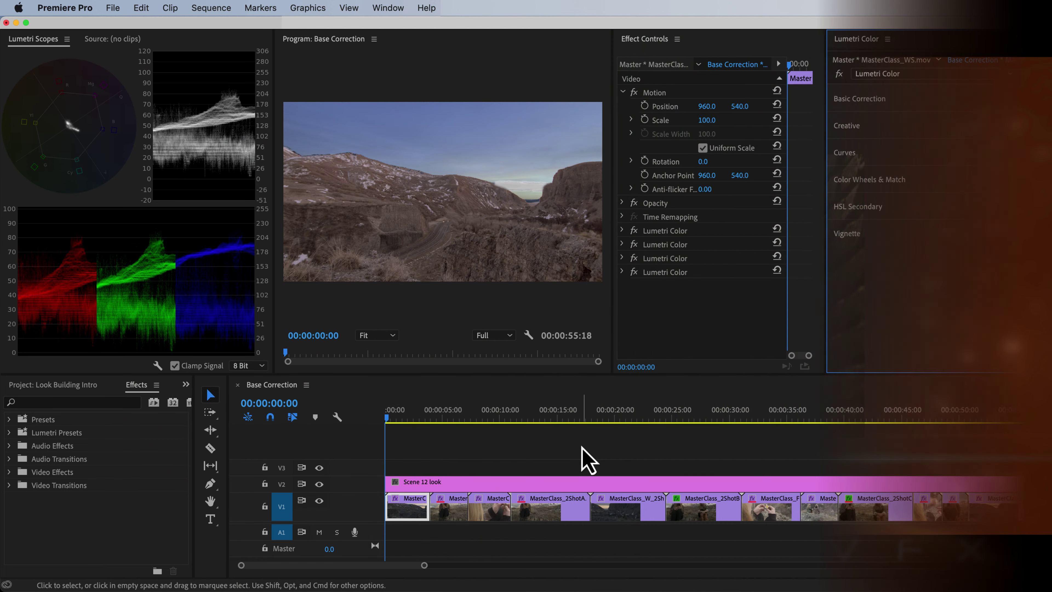
Park on the two-shot, select the Scene 12 look layer and raise its Contrast to 35.7.
click(669, 418)
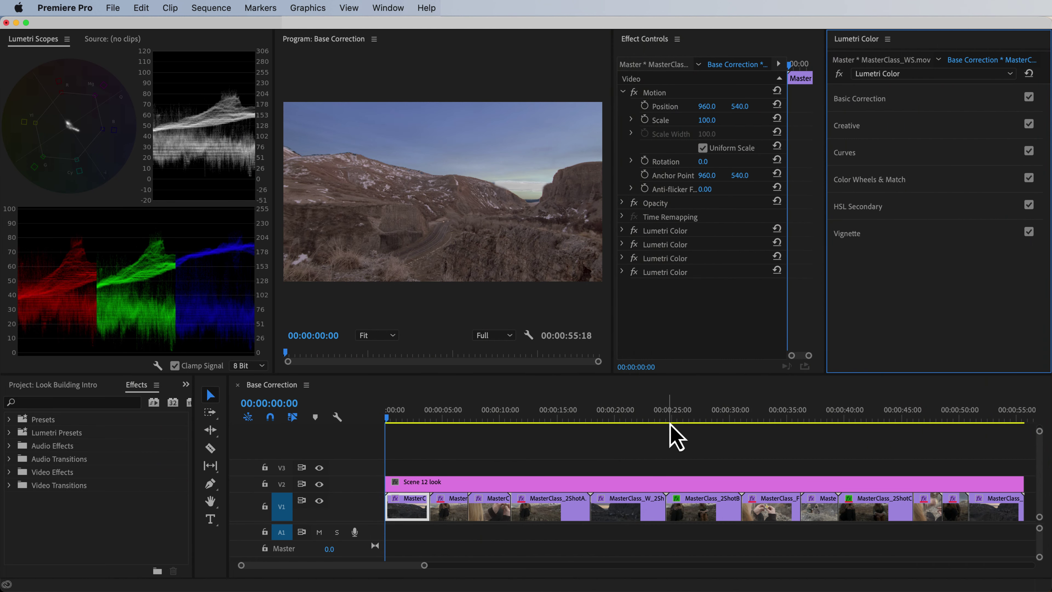
key(Left)
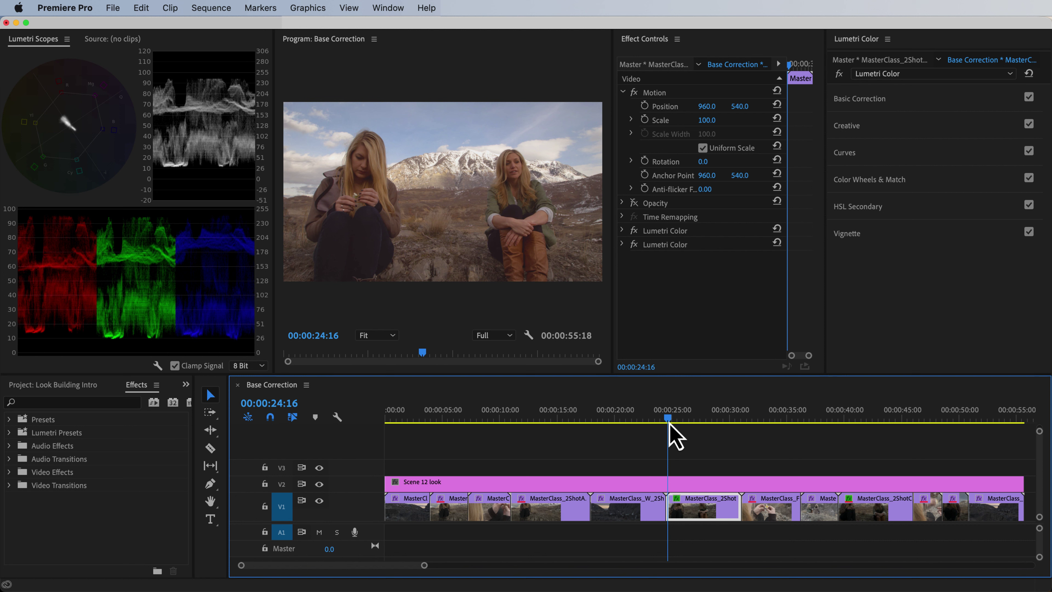
click(690, 484)
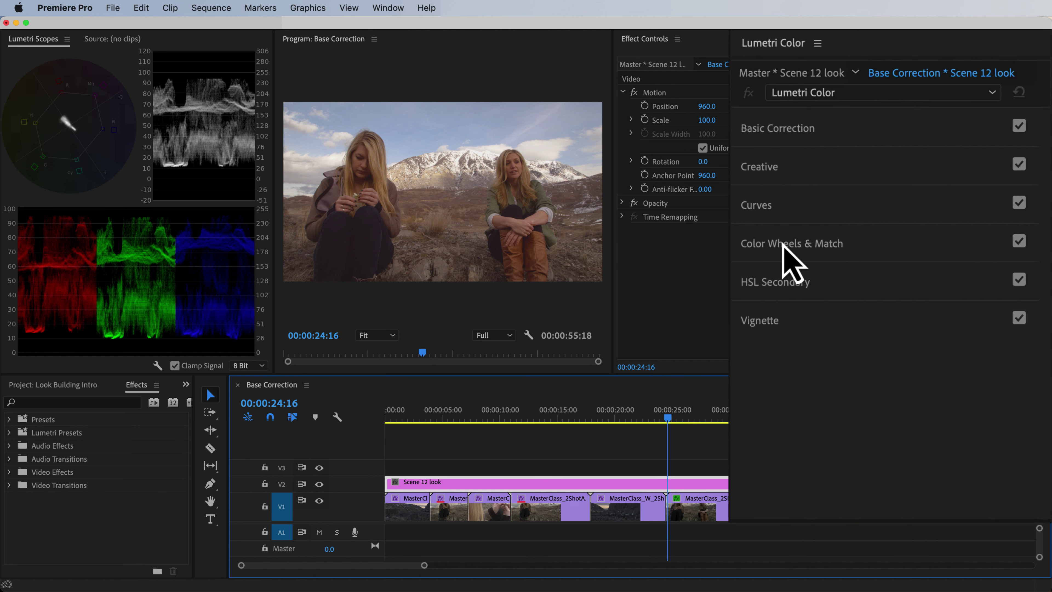
click(765, 141)
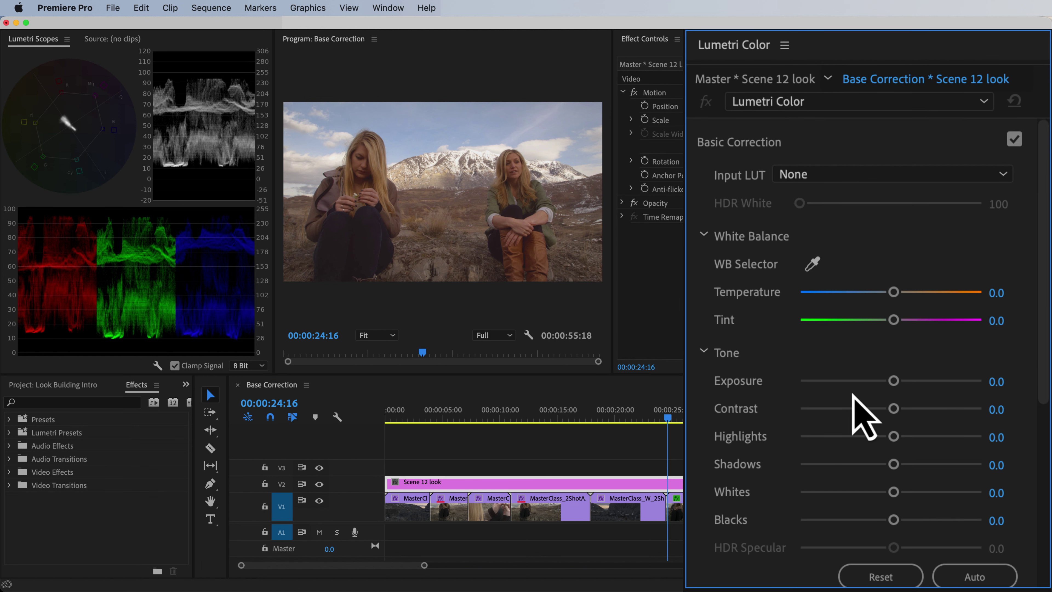
drag(896, 409, 927, 409)
drag(1044, 331, 1044, 487)
Expand the Lumetri RGB Curves and select the red channel.
click(716, 420)
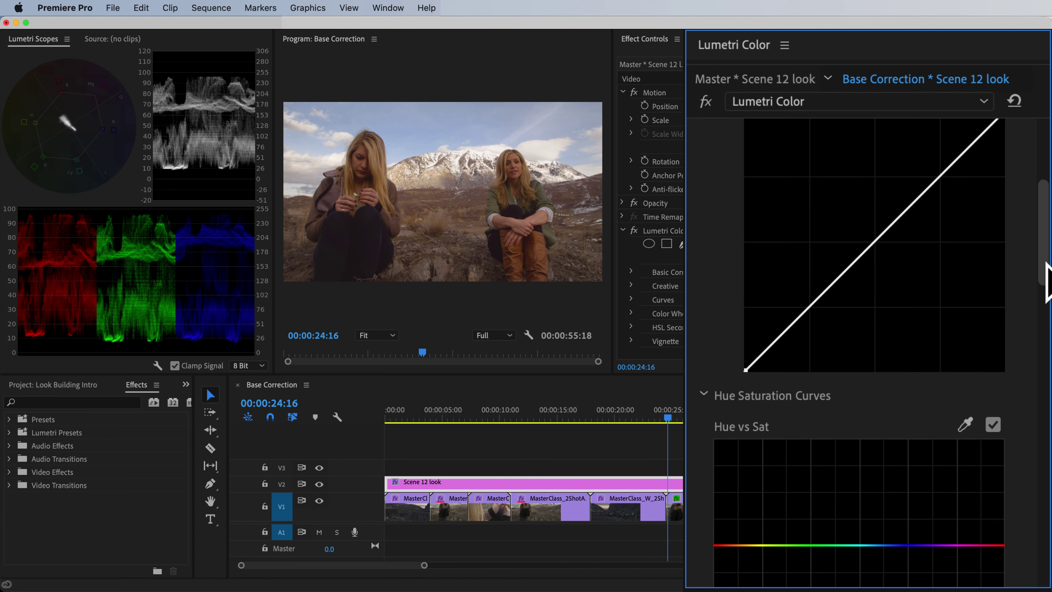
drag(1048, 263, 1045, 236)
click(858, 210)
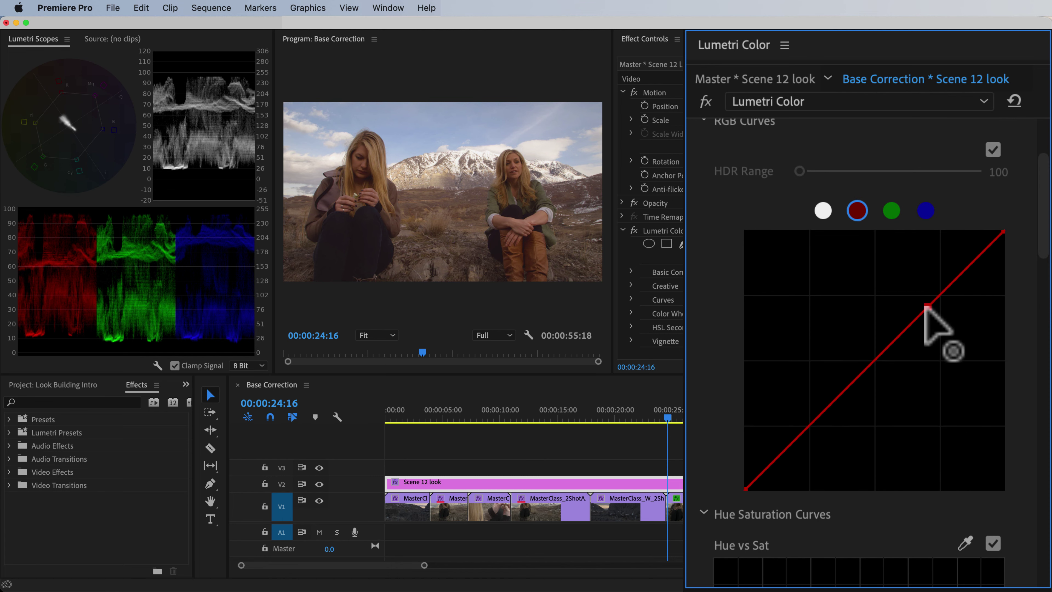
Shape the red curve into an S-curve and gently bend the green curve.
drag(923, 313, 907, 300)
drag(837, 382, 833, 425)
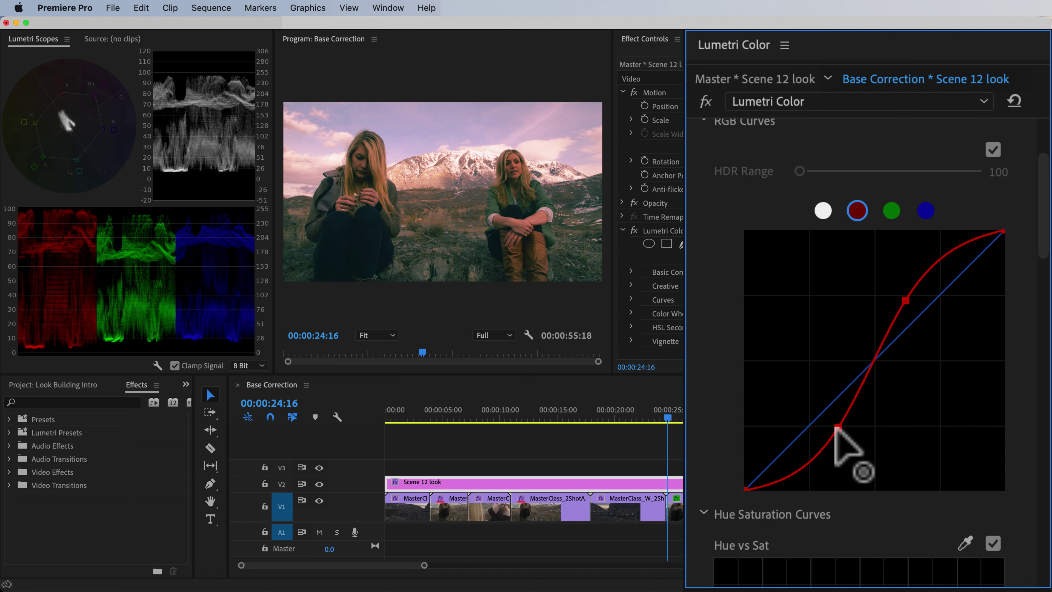
click(891, 211)
drag(929, 306, 925, 303)
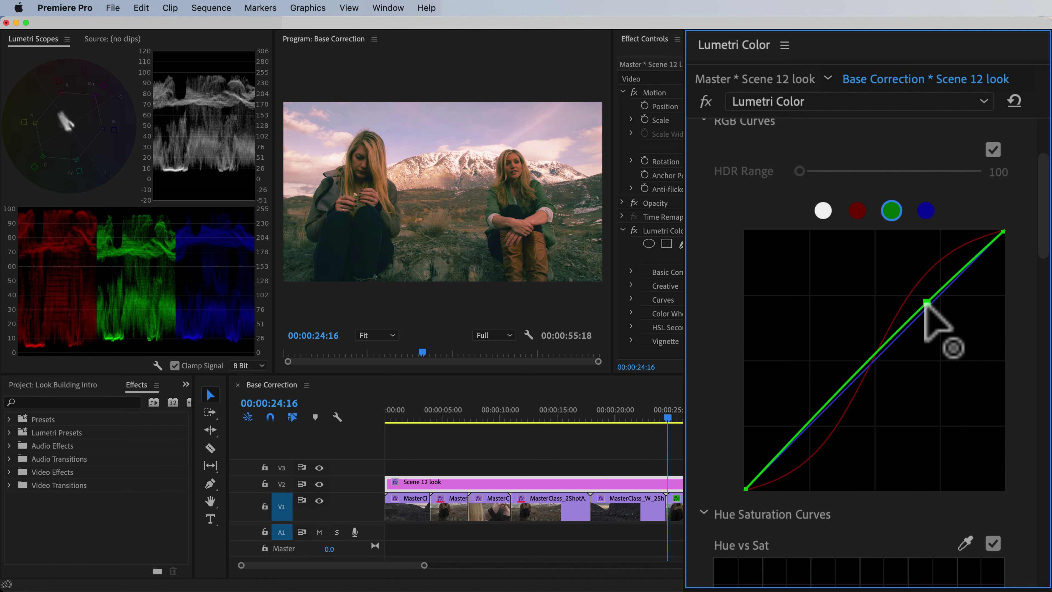
drag(823, 407, 824, 416)
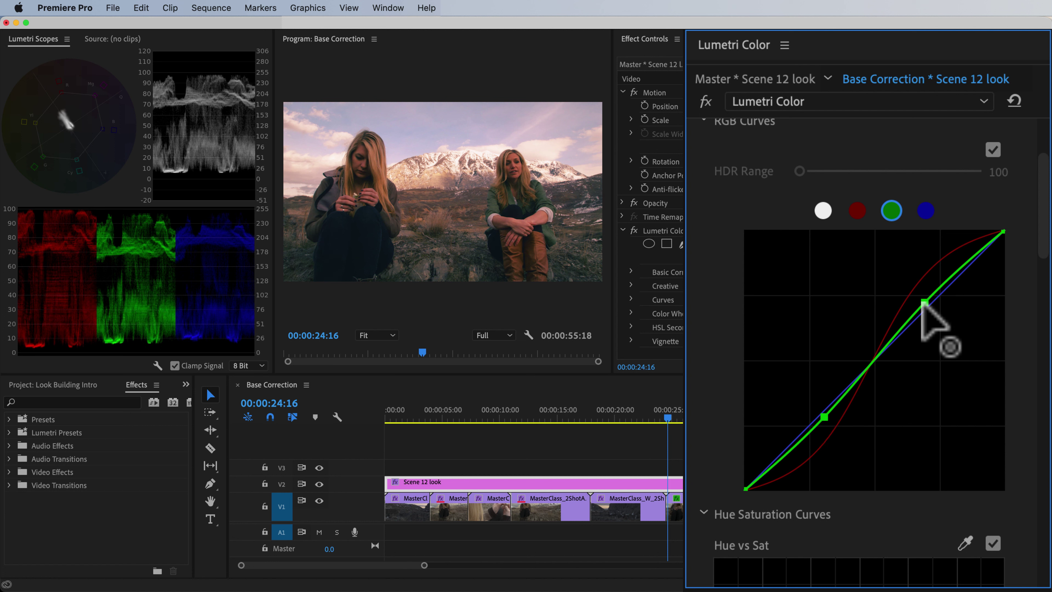
drag(923, 303, 923, 301)
drag(823, 417, 823, 416)
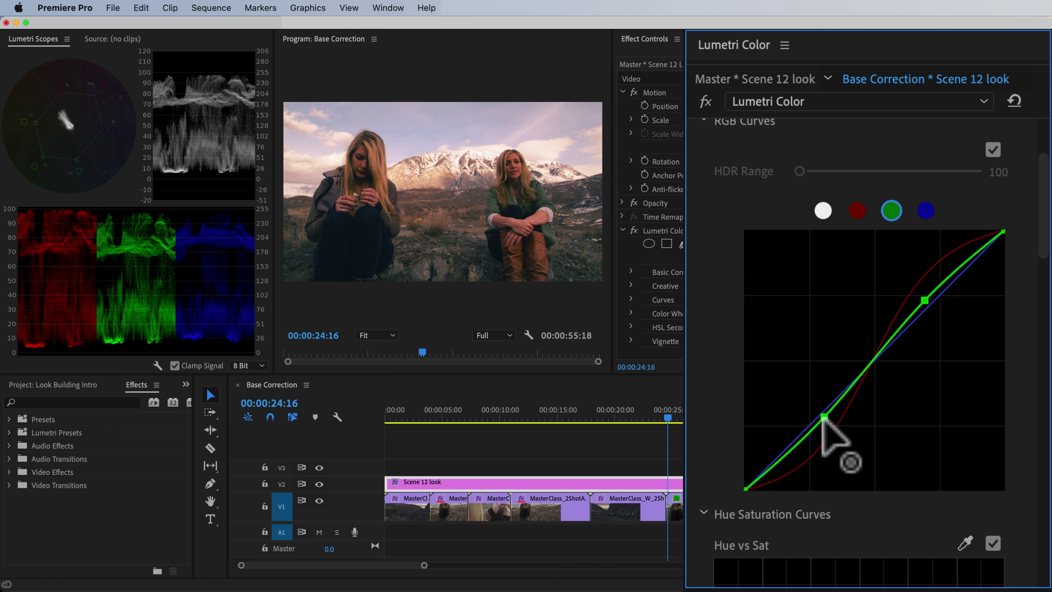
Pull the blue curve's top endpoint down to lower the blue highlights.
click(926, 211)
drag(1002, 232, 1003, 238)
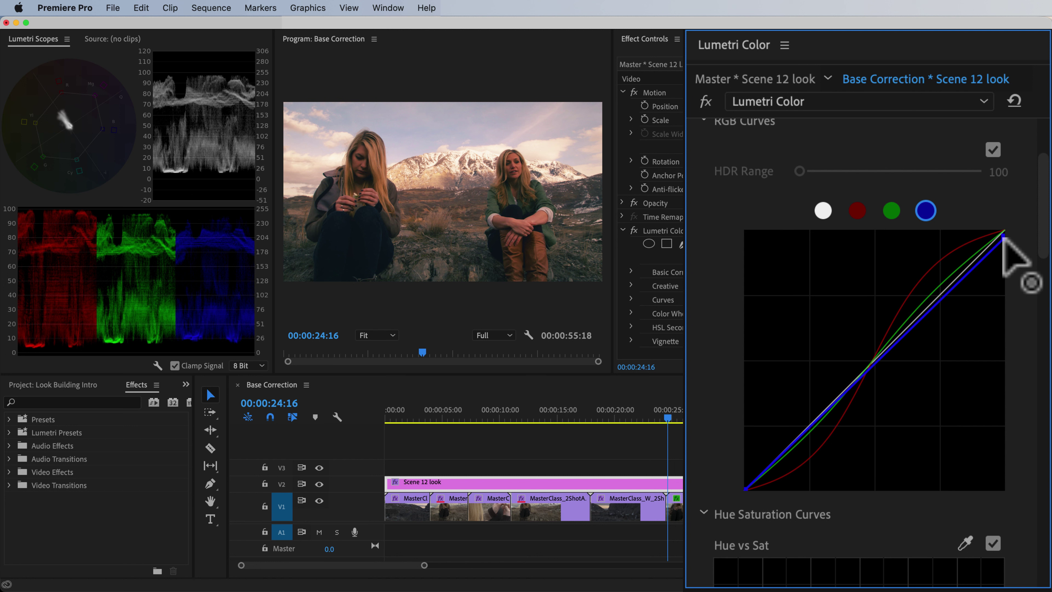
click(857, 211)
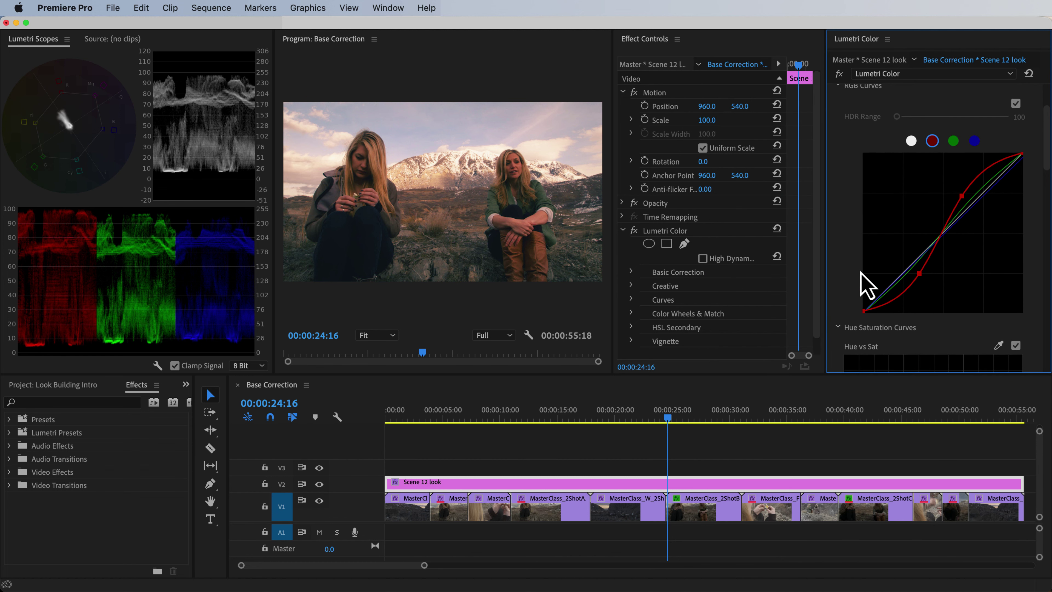
Set the Scene 12 look layer's opacity to 52% and toggle Lumetri Color off and on to compare.
click(622, 203)
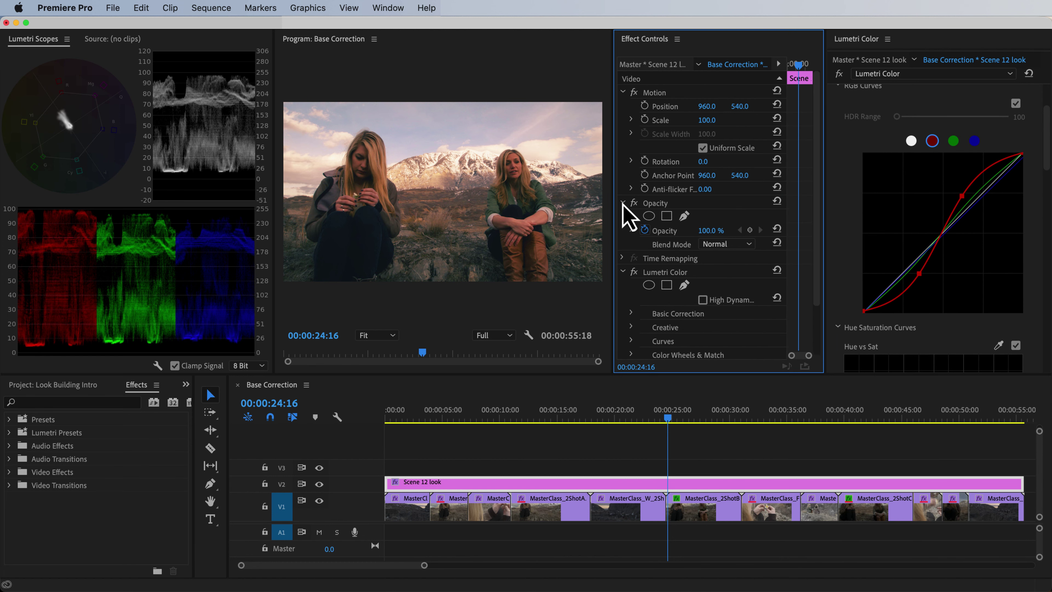
drag(705, 230, 680, 231)
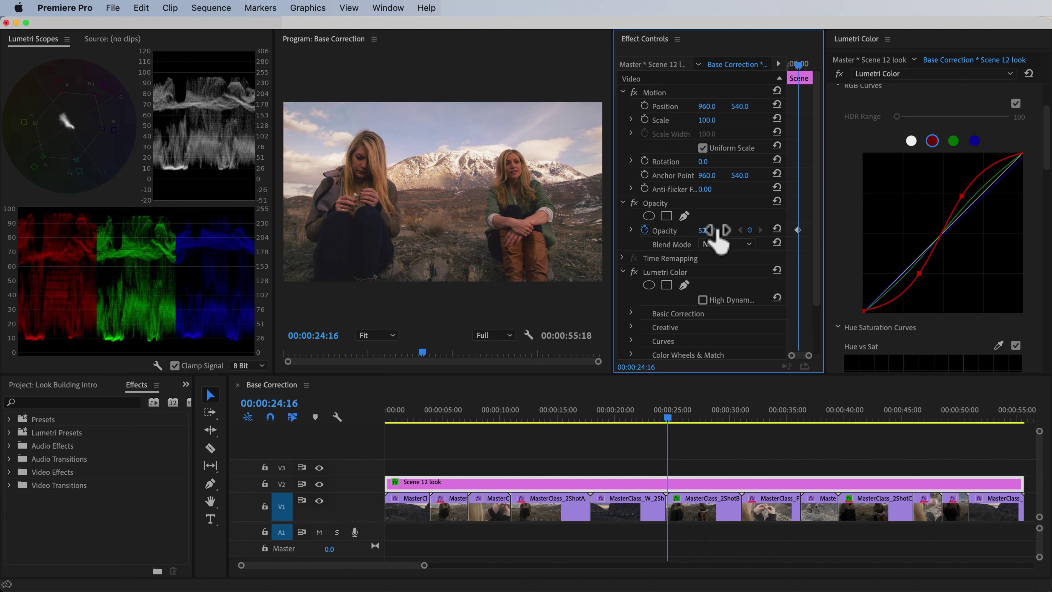
click(634, 272)
click(634, 272)
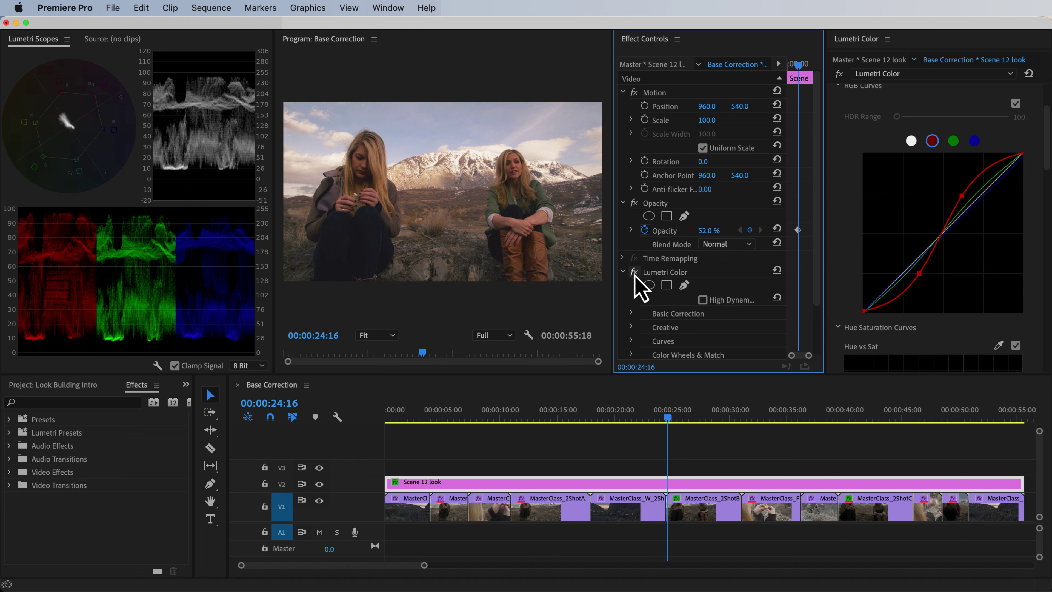
click(634, 273)
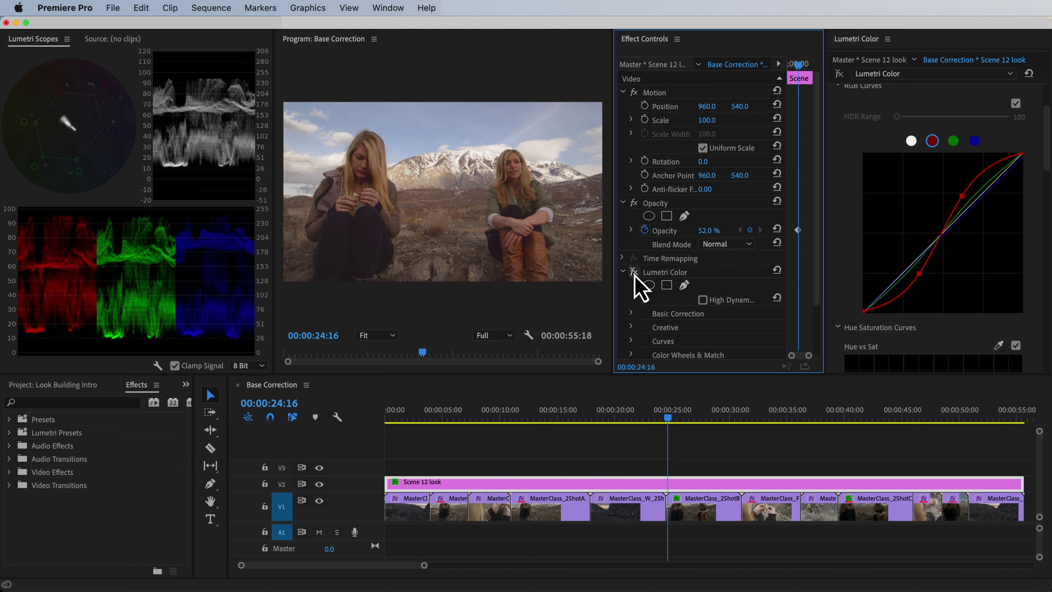
click(634, 272)
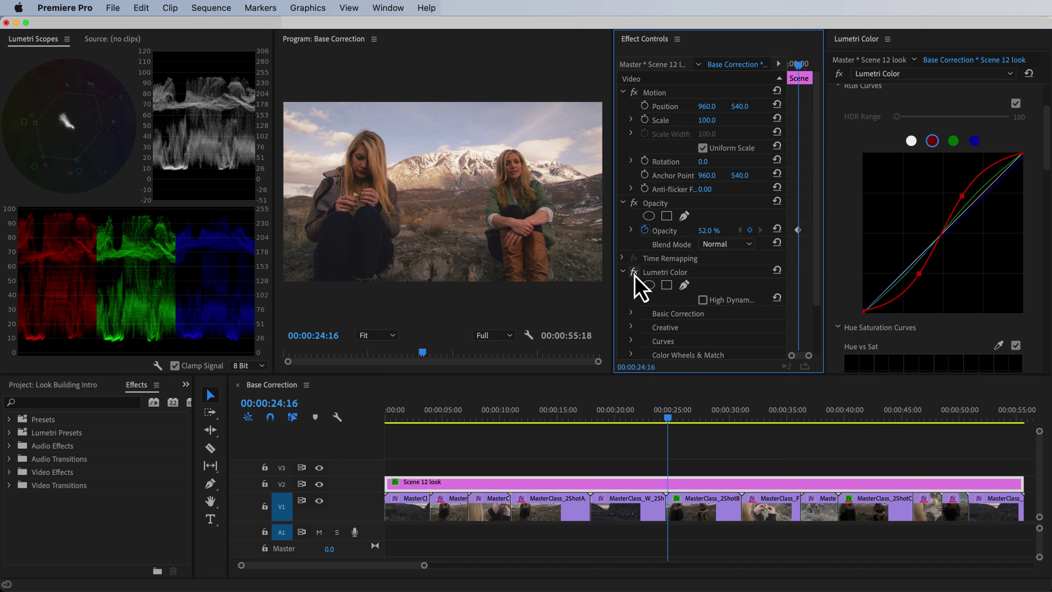
Play back the graded sequence from near its start, then open the File menu.
drag(667, 418, 400, 418)
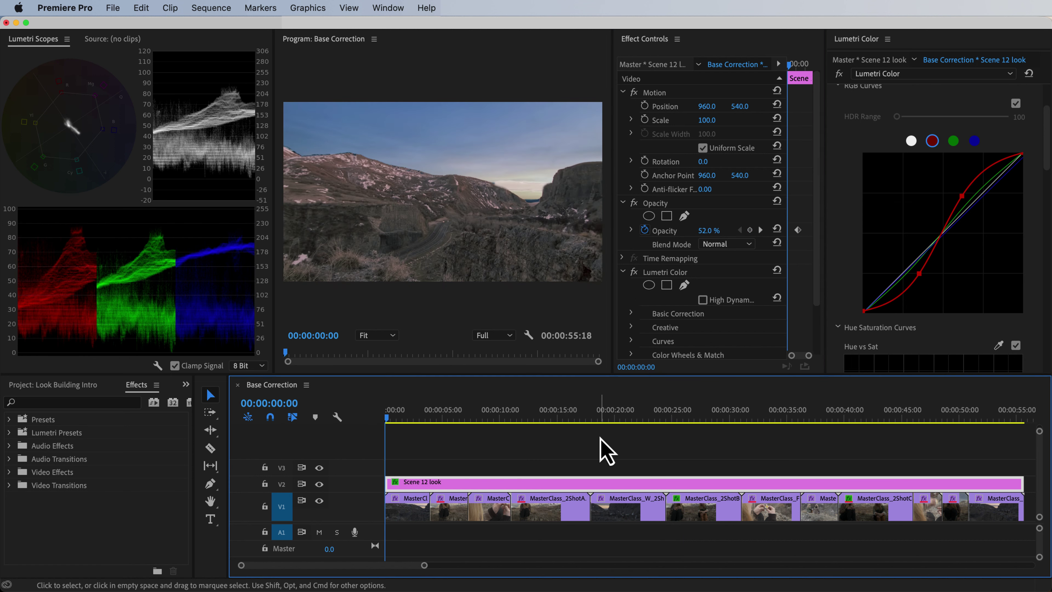
click(640, 286)
key(space)
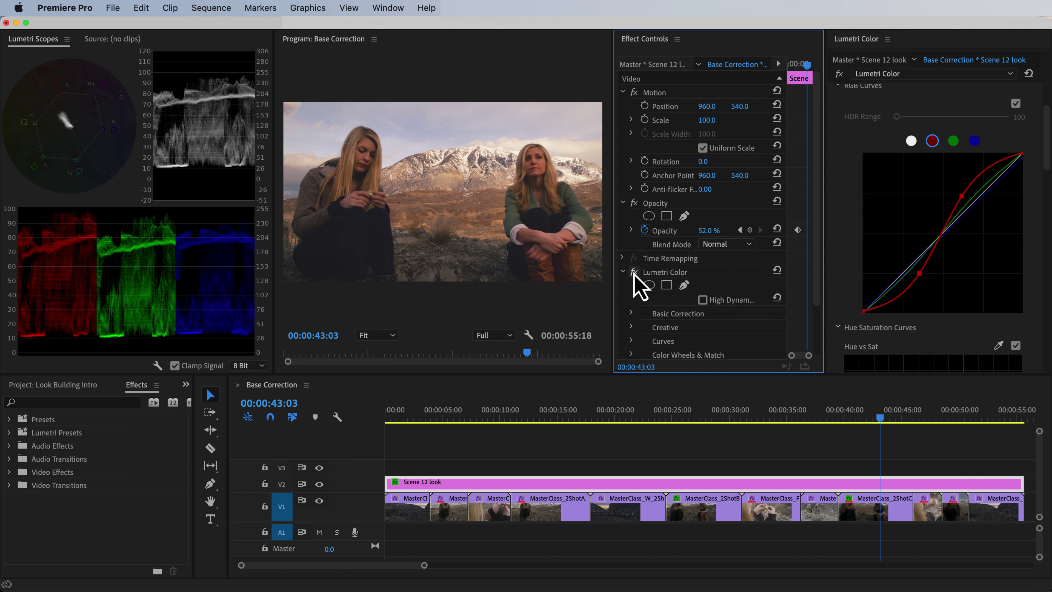
click(113, 8)
Set the media export to QuickTime with the Apple ProRes 422 HQ preset, matched to source.
mouse_move(191, 392)
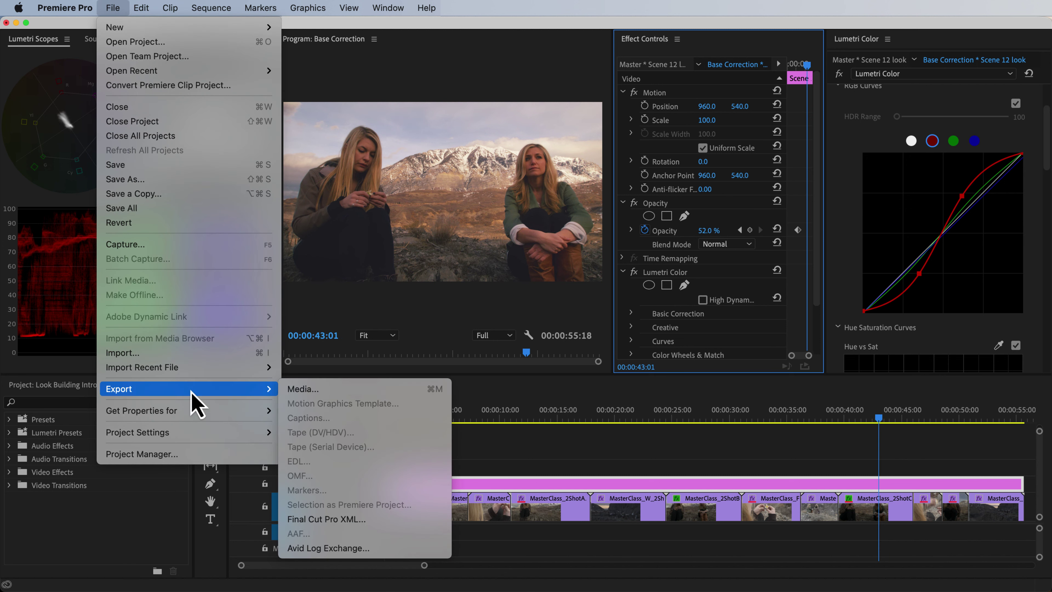
click(335, 390)
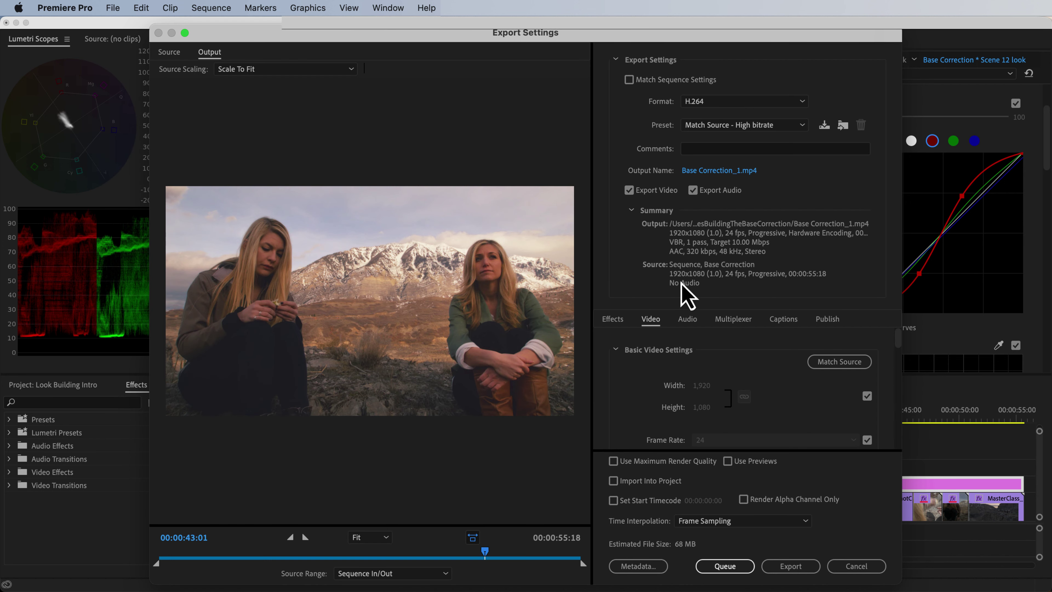
click(747, 102)
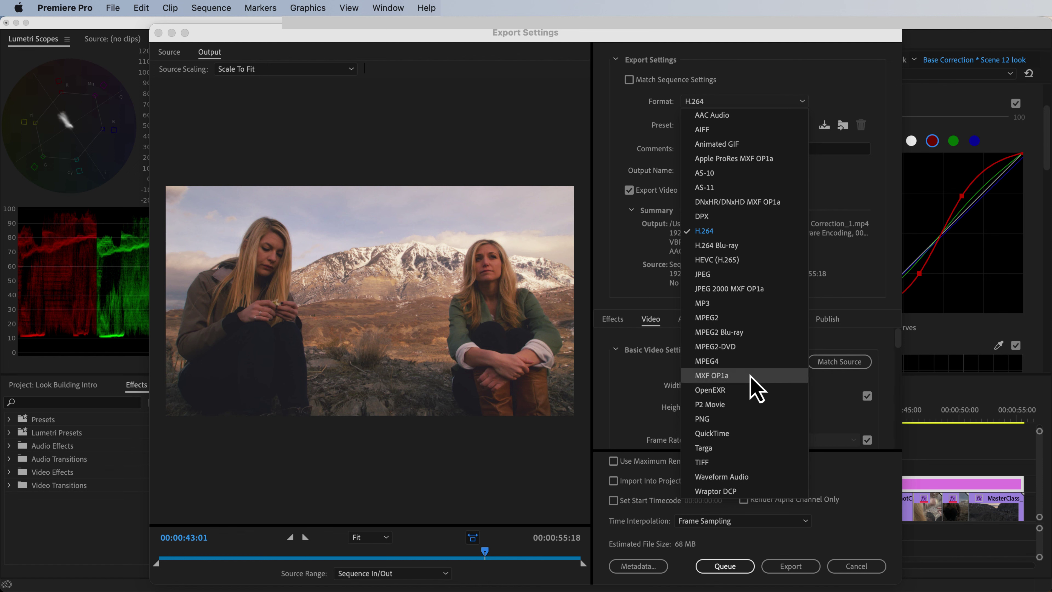
click(736, 434)
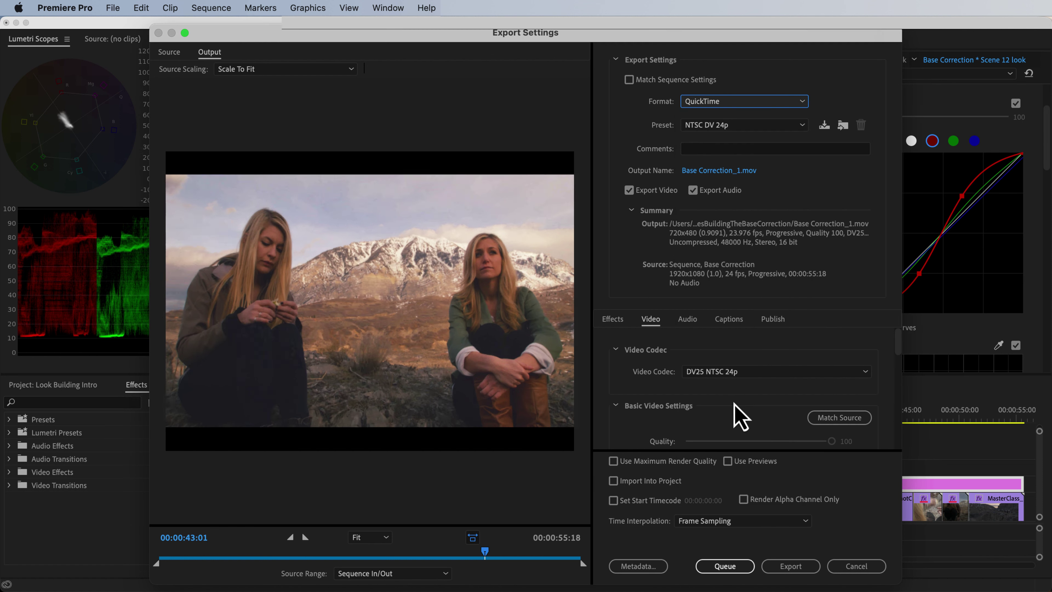
click(746, 124)
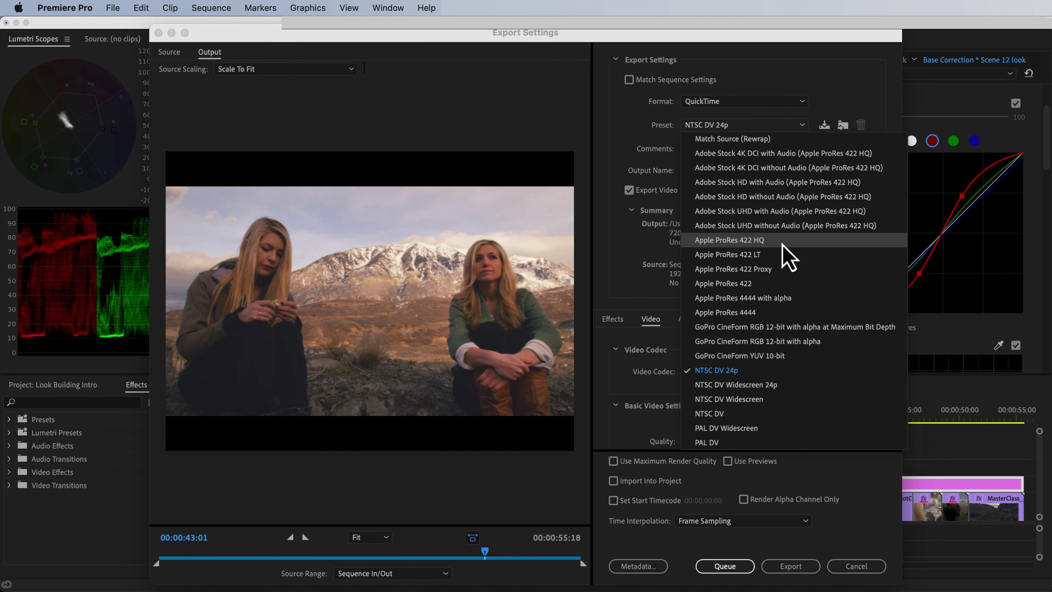
click(783, 242)
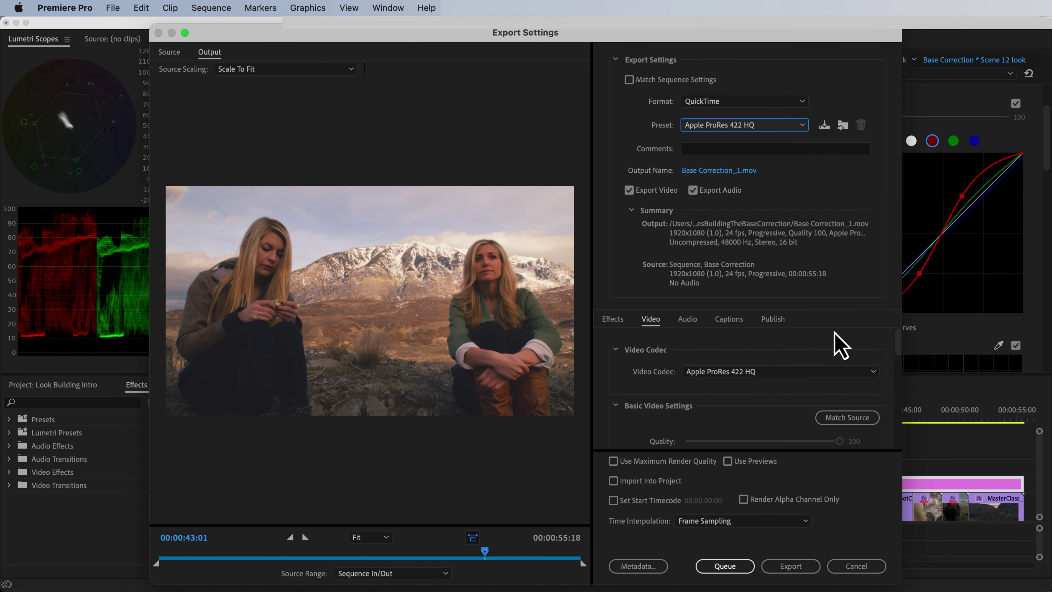
click(857, 423)
click(744, 171)
Name the output 'Scene 12 Graded' on the Desktop and start the export.
click(741, 171)
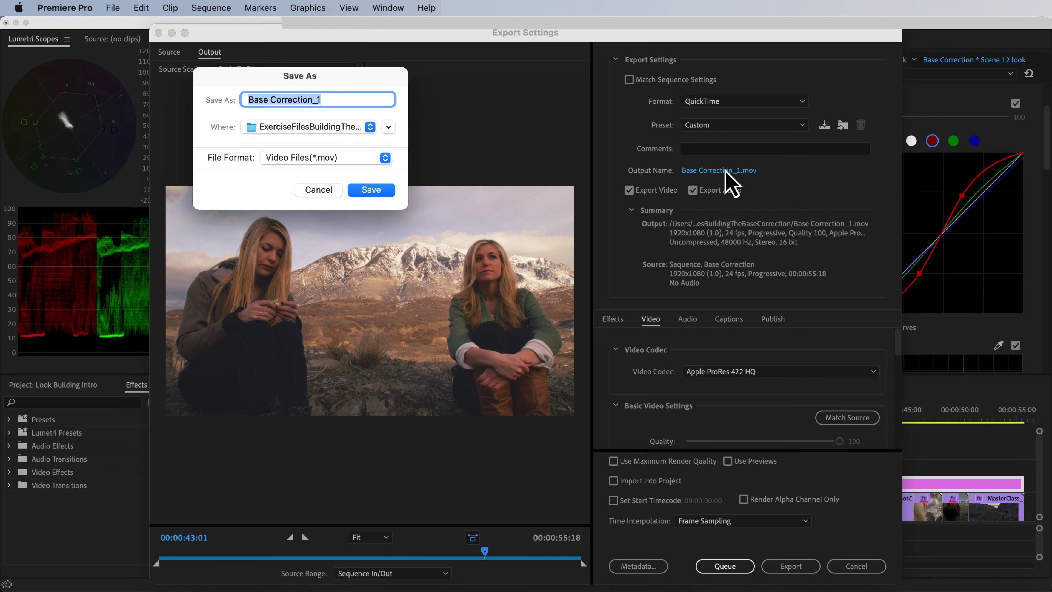
drag(301, 89, 635, 206)
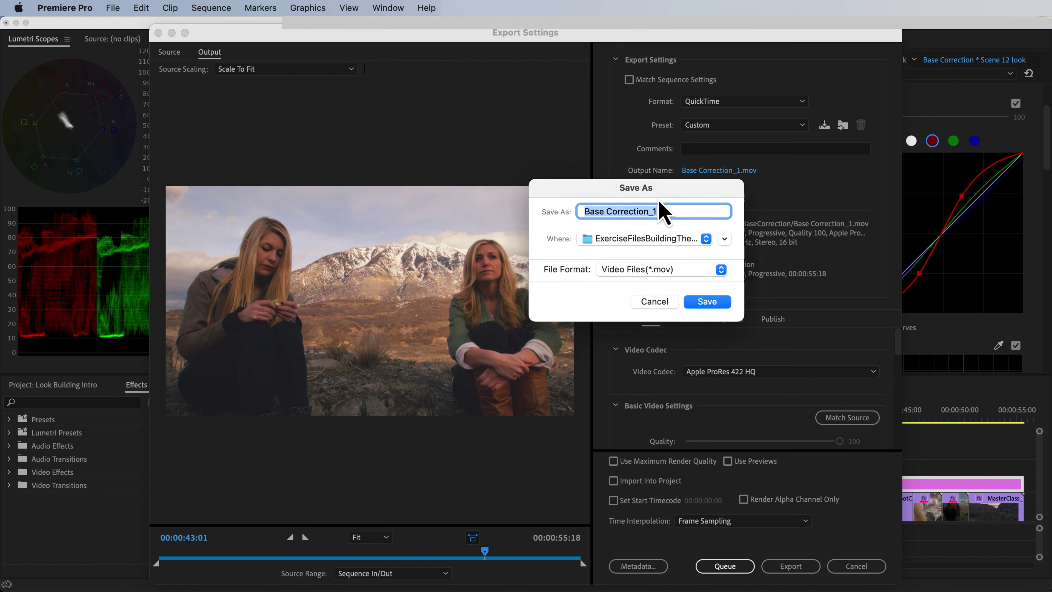
text(Scene 12 Graded)
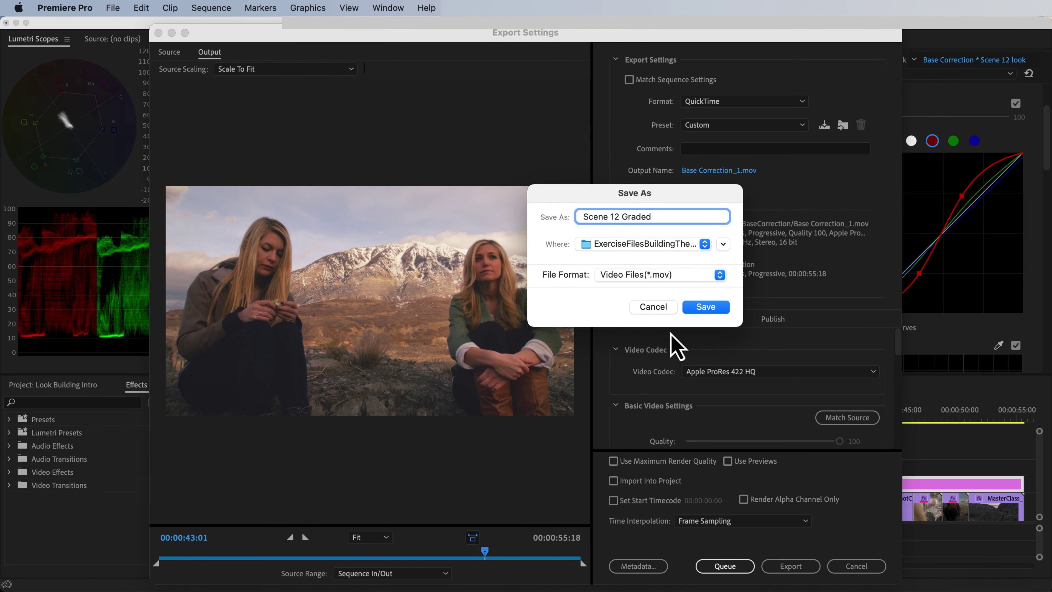
click(679, 246)
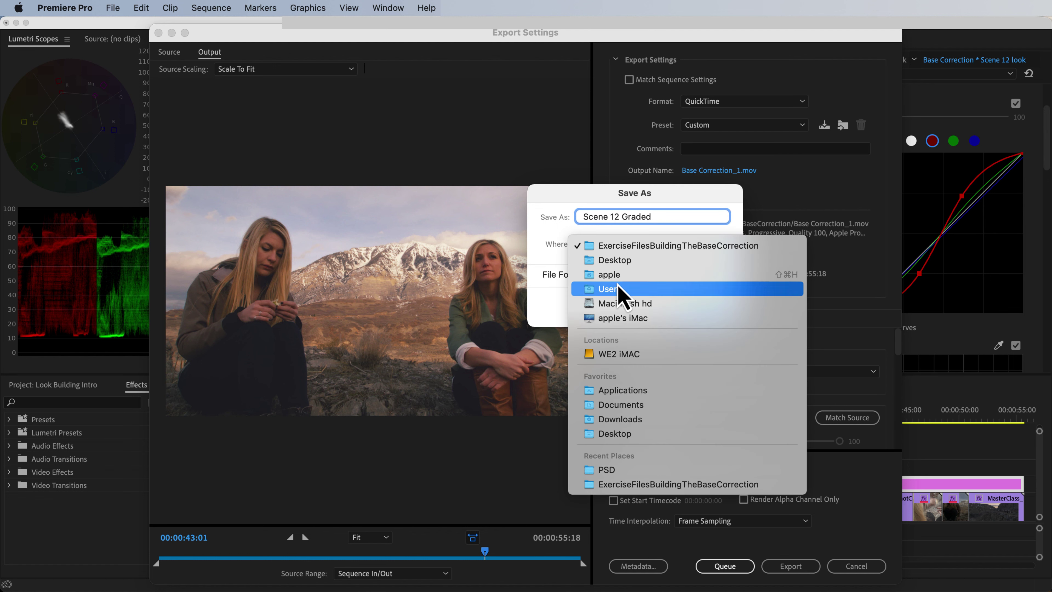
click(625, 265)
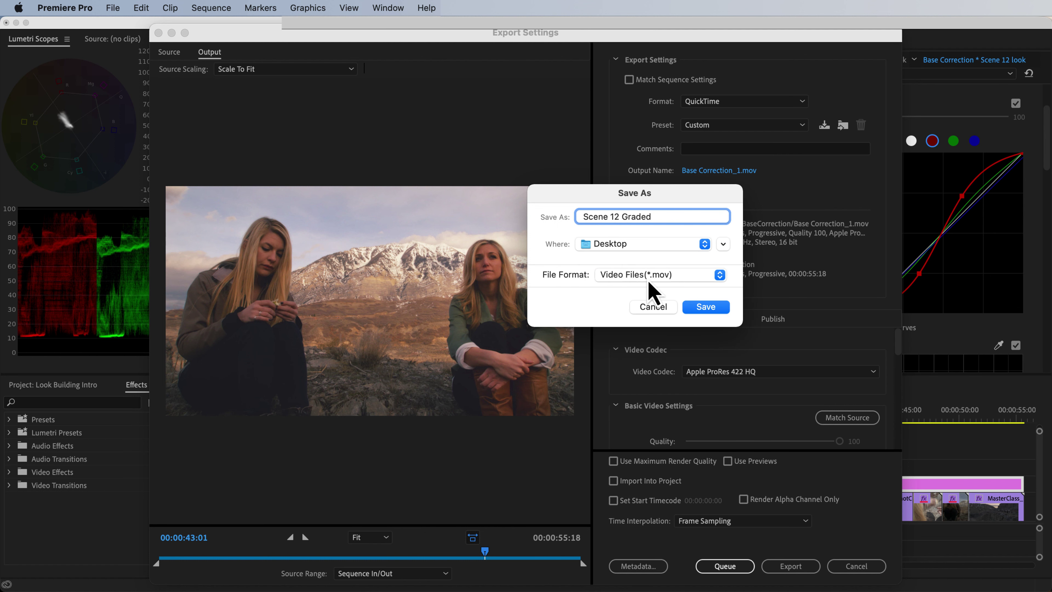
click(713, 308)
click(790, 566)
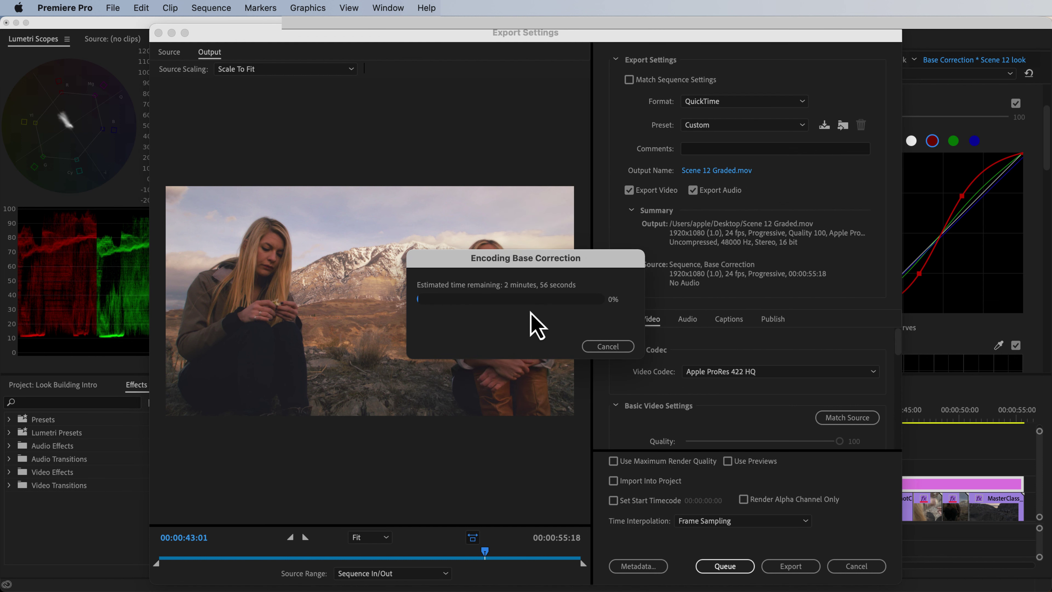